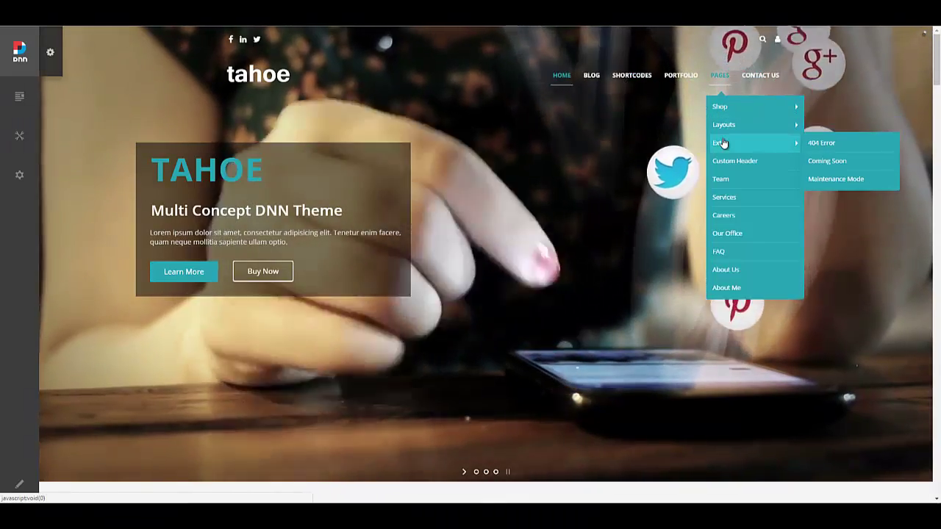
# Open the Pages > Layouts > Left Sidebar page and put it into edit mode
pyautogui.moveTo(724, 124)
pyautogui.click(825, 144)
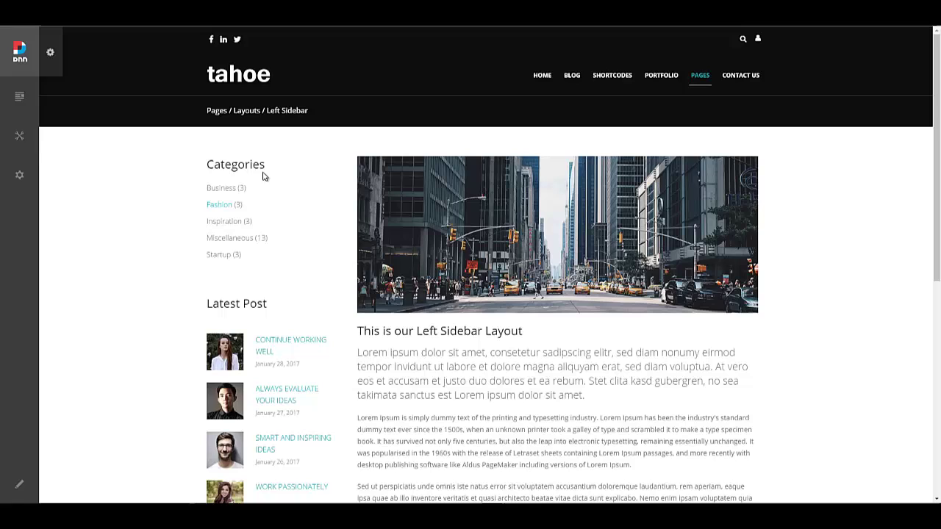
pyautogui.click(31, 493)
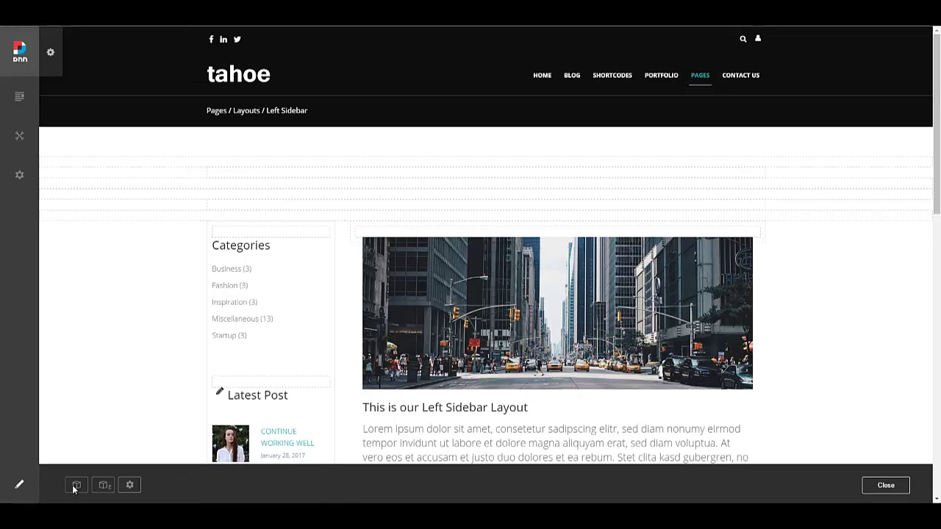
# Find the DDR Menu module by searching 'ddr' and drop it into the left sidebar above Categories
pyautogui.click(76, 485)
pyautogui.write('ddr')
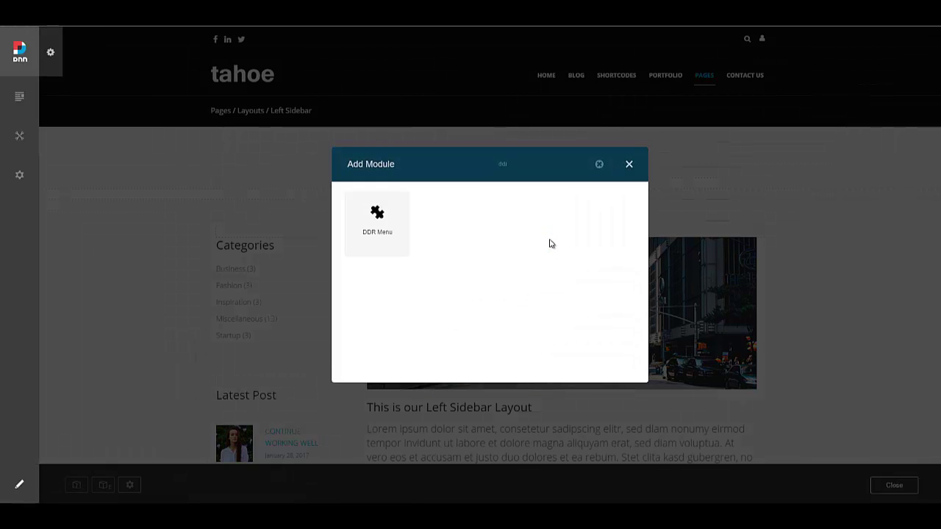
pyautogui.moveTo(377, 224)
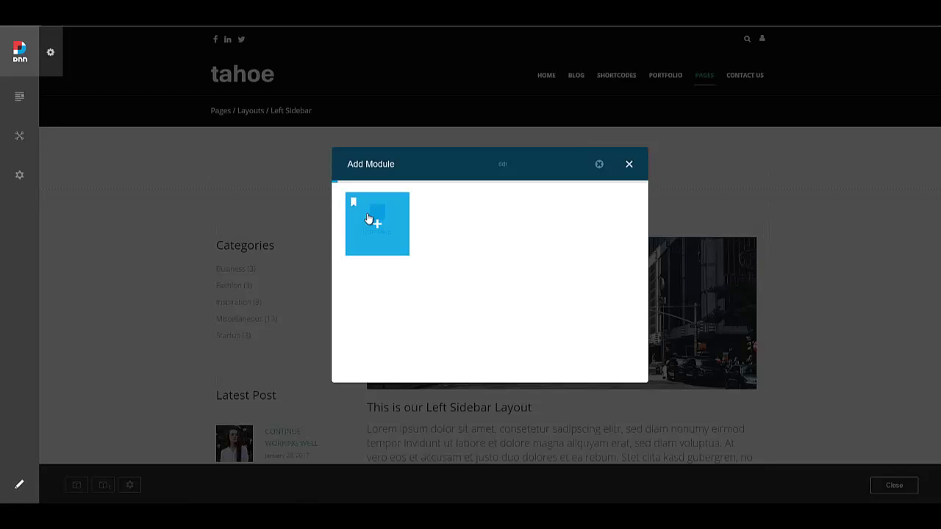
pyautogui.moveTo(356, 218); pyautogui.dragTo(481, 250)
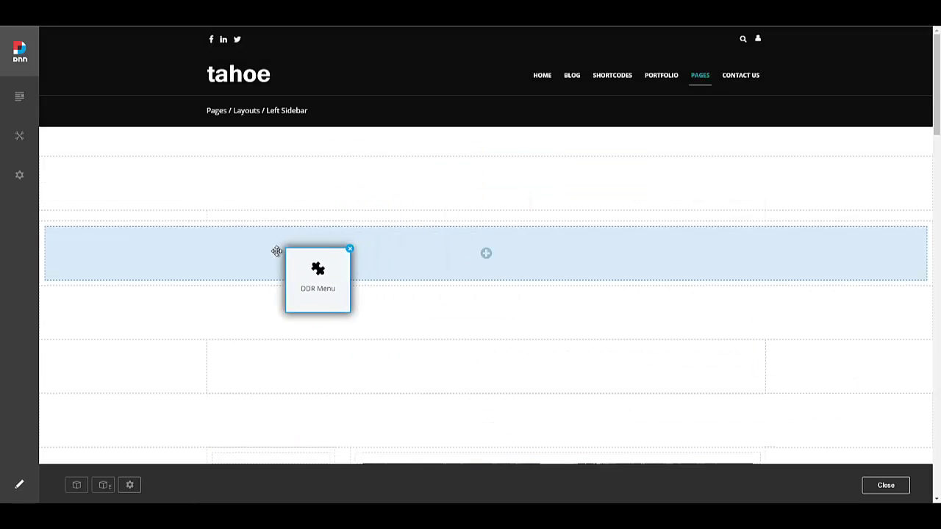
pyautogui.moveTo(427, 241); pyautogui.dragTo(263, 231)
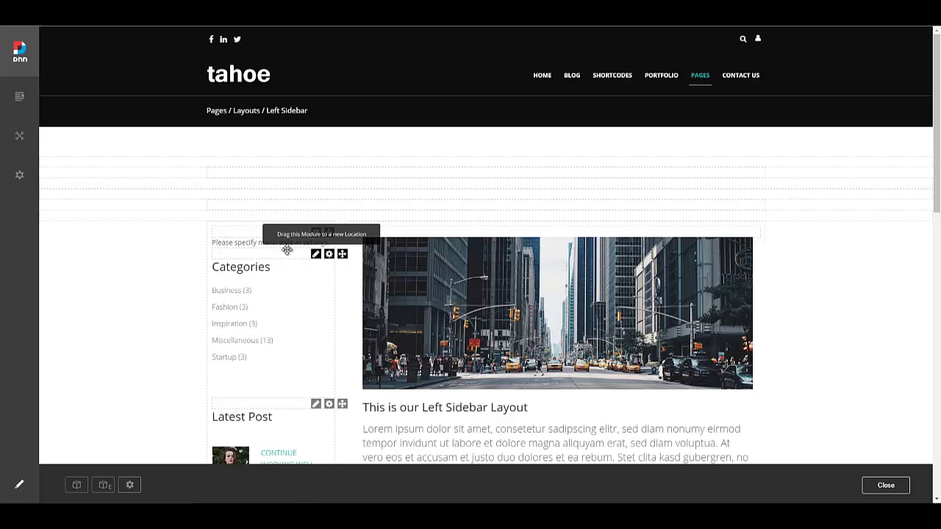
pyautogui.moveTo(316, 233)
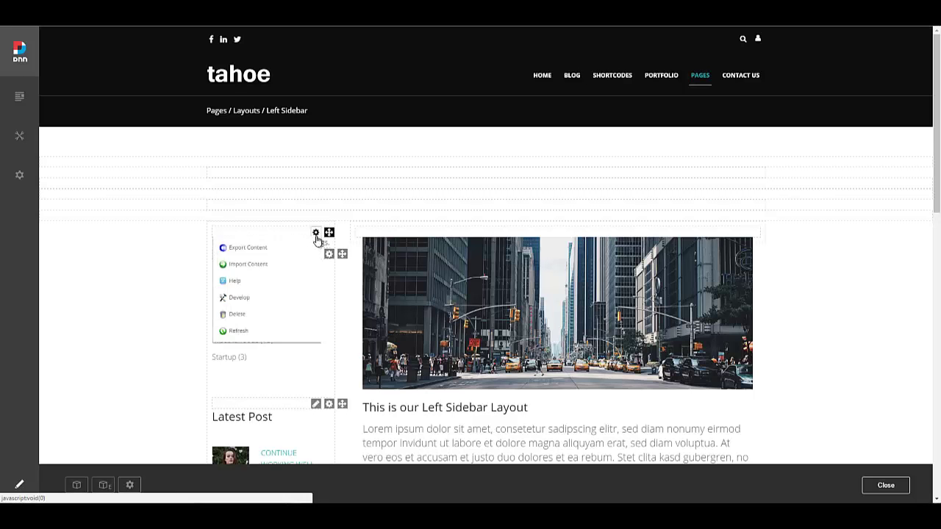
# Enter Resources/VerticalMenu as the menu style in the DDR Menu's Menu settings
pyautogui.click(296, 242)
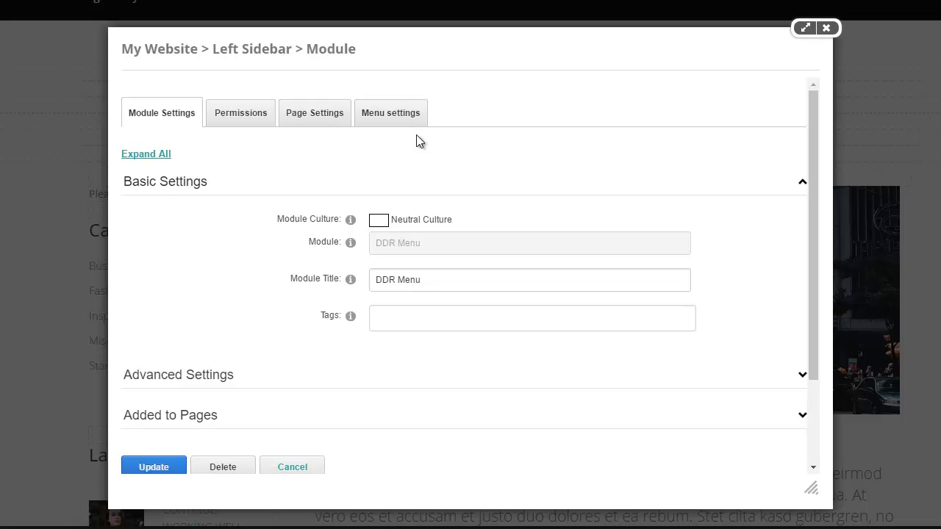
pyautogui.click(403, 116)
pyautogui.click(437, 110)
pyautogui.write('Re')
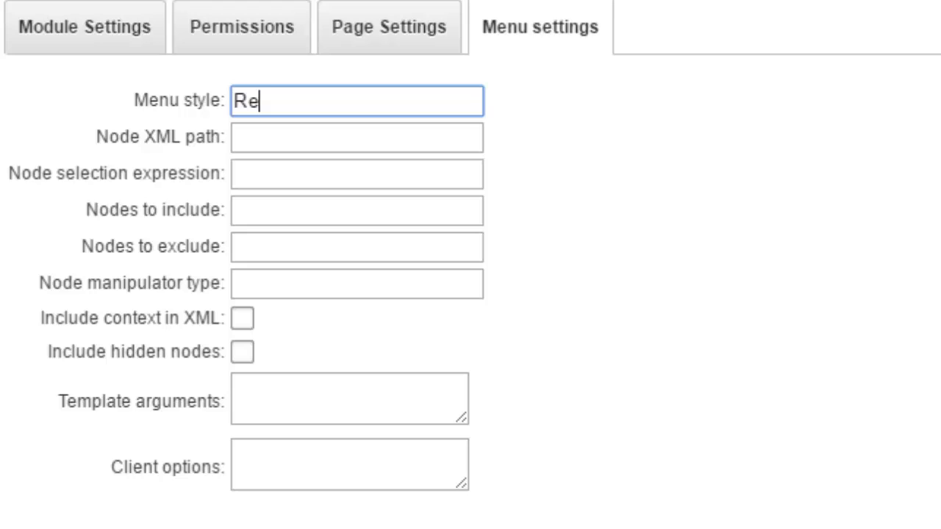
pyautogui.write('sources/Ve')
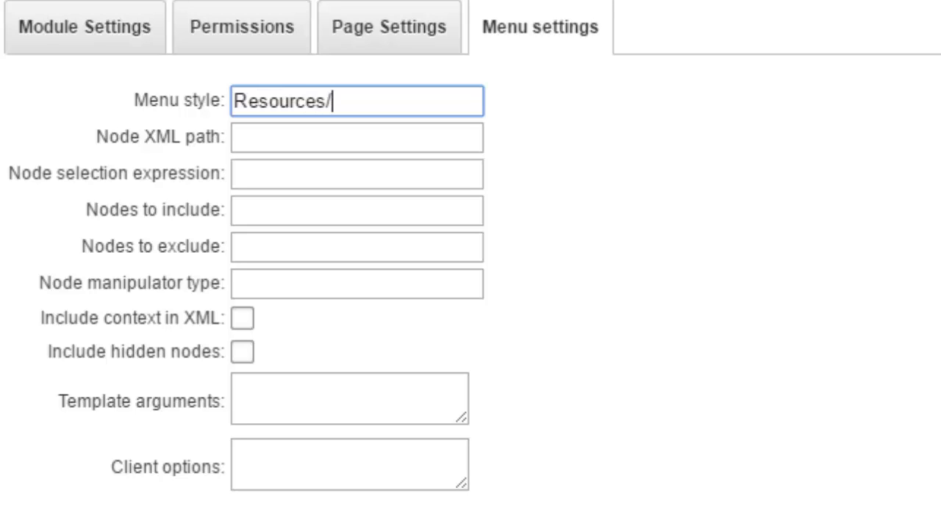
pyautogui.write('rtica')
pyautogui.press('BackSpace')
pyautogui.write('Menu')
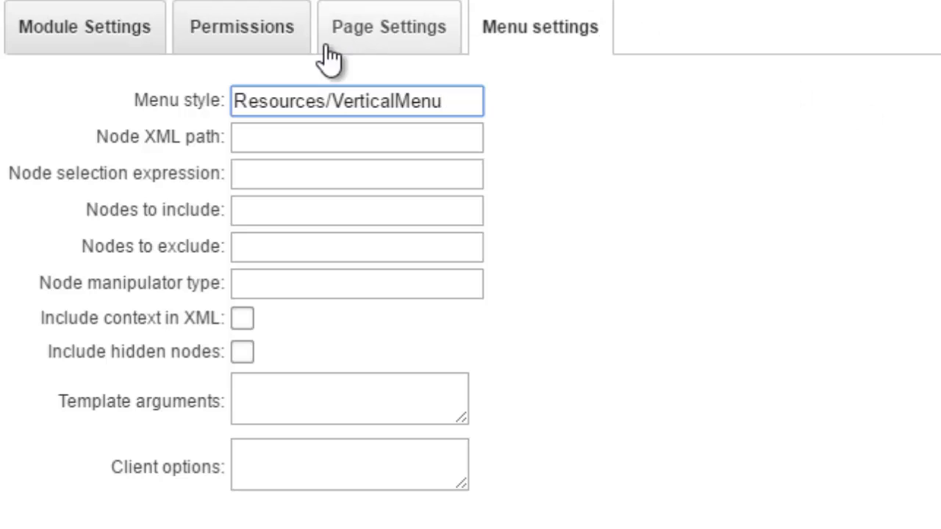
# Highlight the Resources/VerticalMenu style value to check it is complete
pyautogui.tripleClick(414, 88)
pyautogui.click(580, 126)
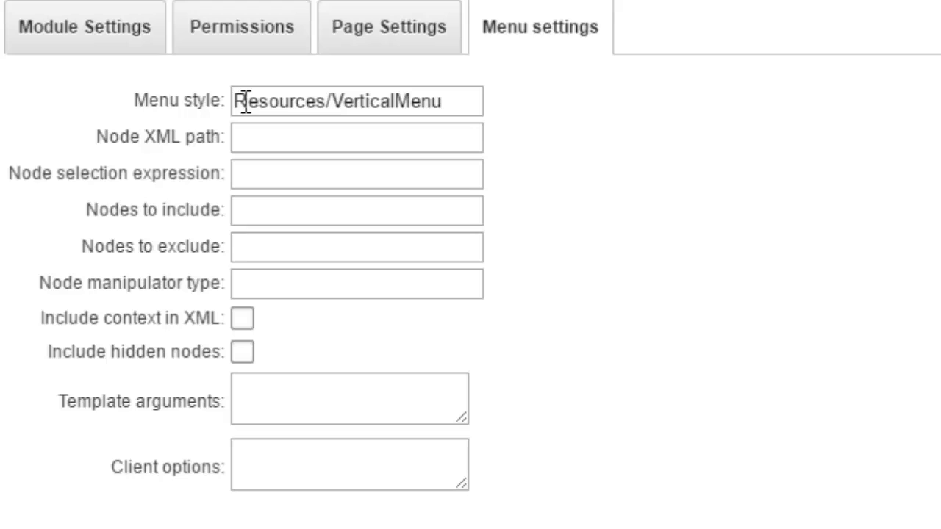
pyautogui.moveTo(245, 101); pyautogui.dragTo(305, 103)
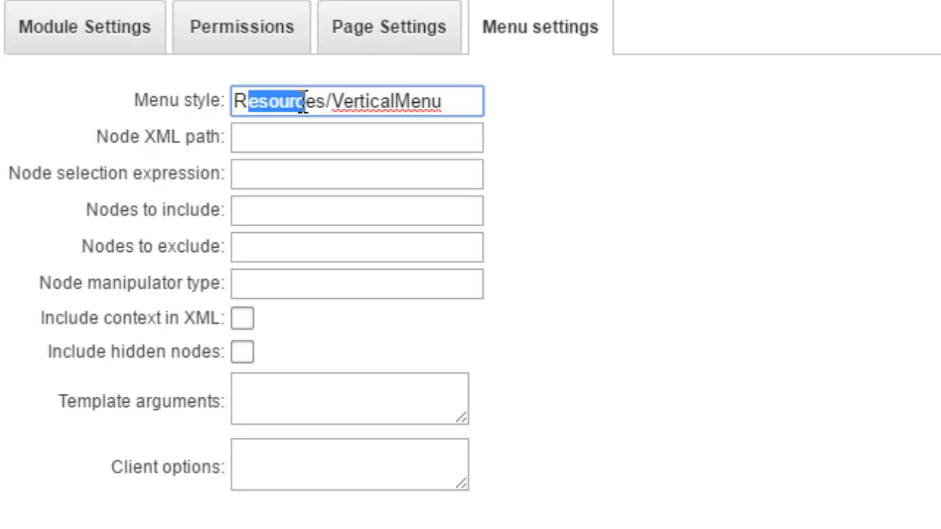
pyautogui.click(269, 103)
pyautogui.moveTo(242, 101); pyautogui.dragTo(512, 99)
pyautogui.click(620, 162)
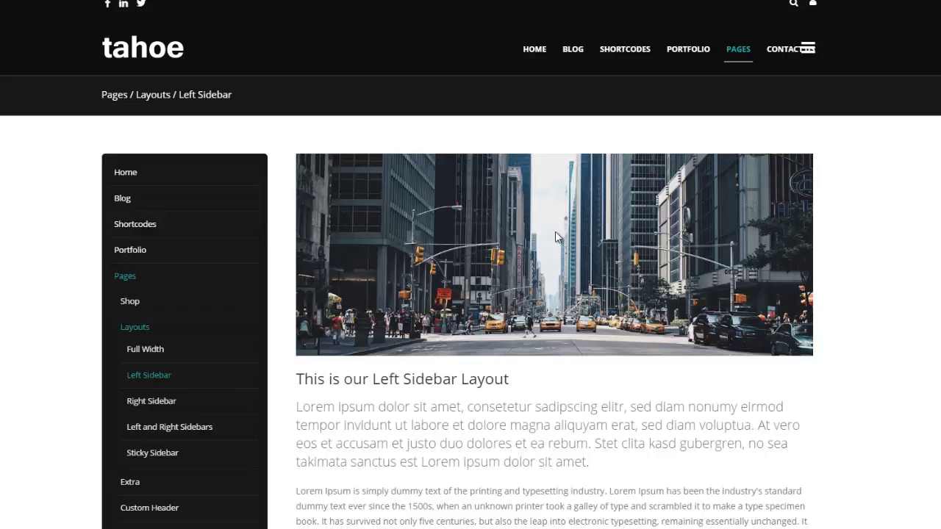
# Test the vertical sidebar menu by scrolling and expanding then collapsing the Portfolio branch
pyautogui.scroll(-5, 155, 421)
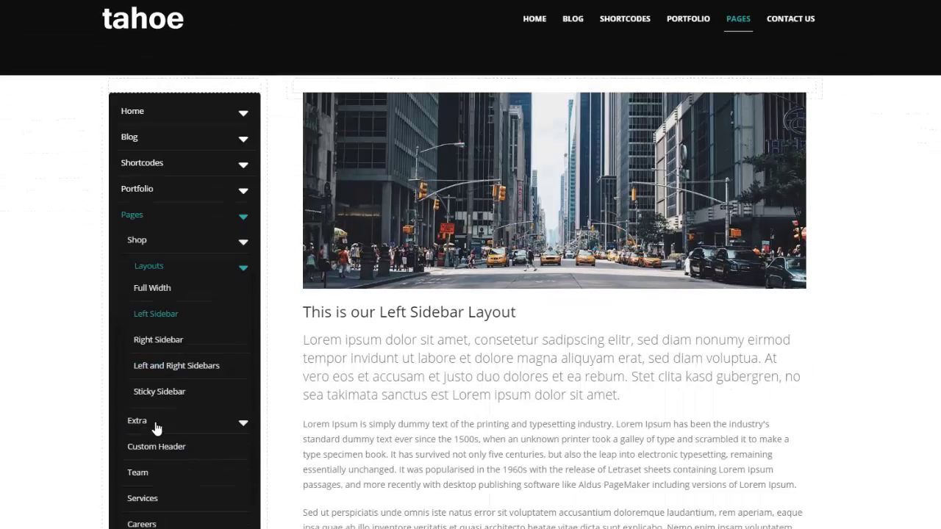
pyautogui.scroll(-5, 397, 364)
pyautogui.scroll(3, 397, 363)
pyautogui.scroll(3, 409, 343)
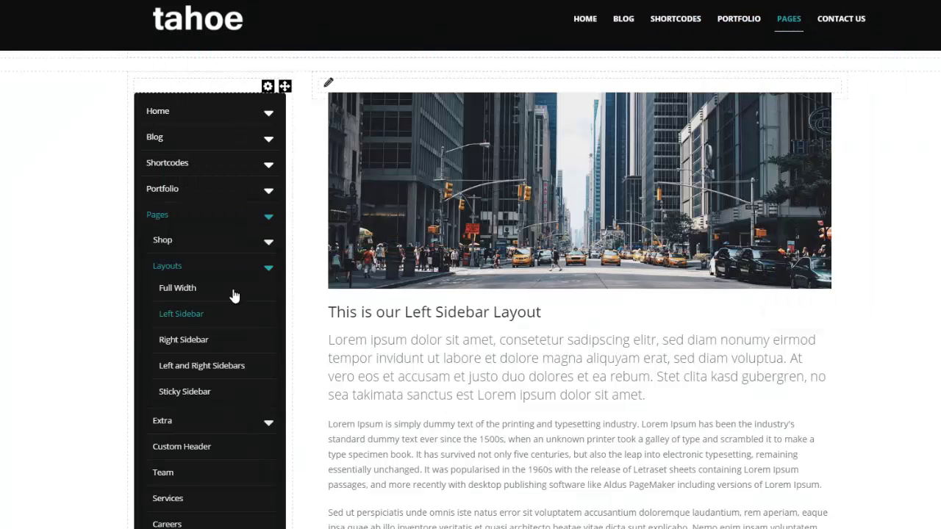
pyautogui.scroll(-2, 233, 308)
pyautogui.scroll(2, 228, 491)
pyautogui.click(269, 193)
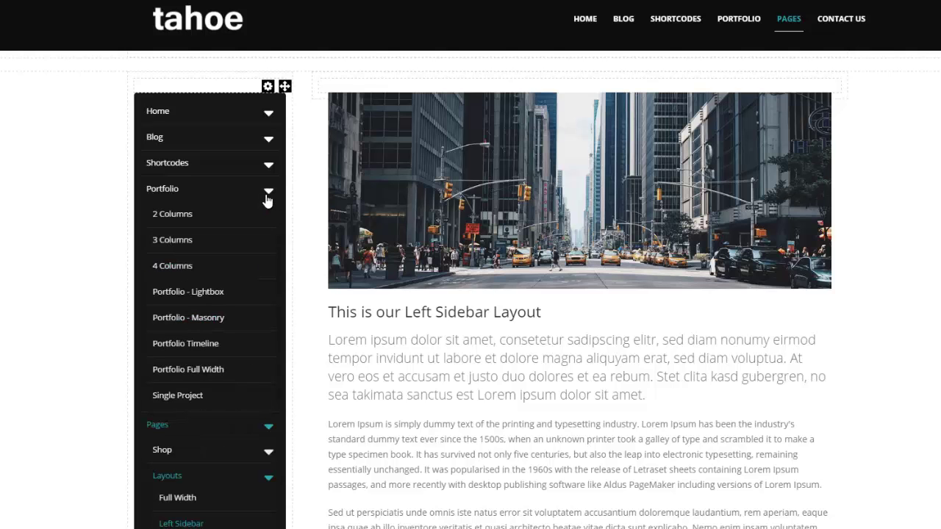
pyautogui.click(267, 194)
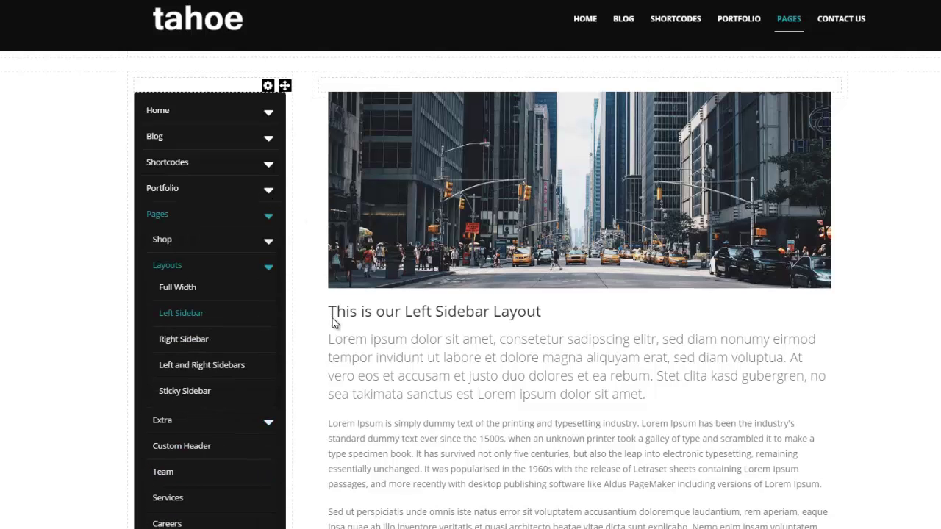
pyautogui.scroll(-1, 332, 320)
pyautogui.scroll(3, 333, 318)
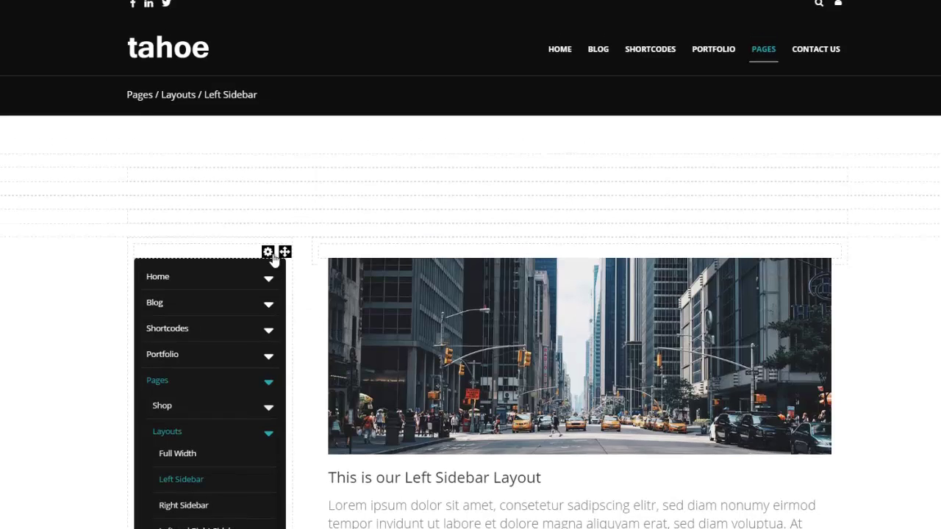
# Set the menu's node selection expression to RootOnly and save the settings
pyautogui.moveTo(268, 252)
pyautogui.click(261, 271)
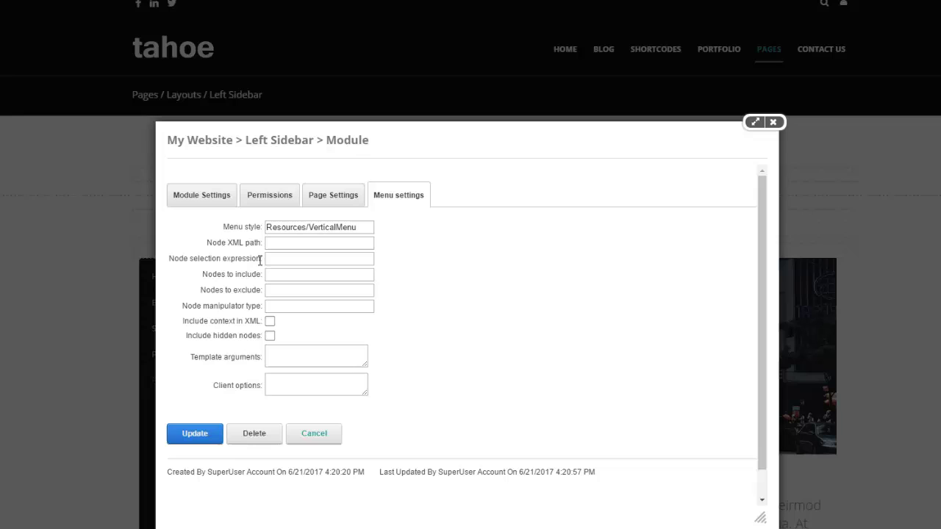
pyautogui.click(309, 263)
pyautogui.write('RootOnly')
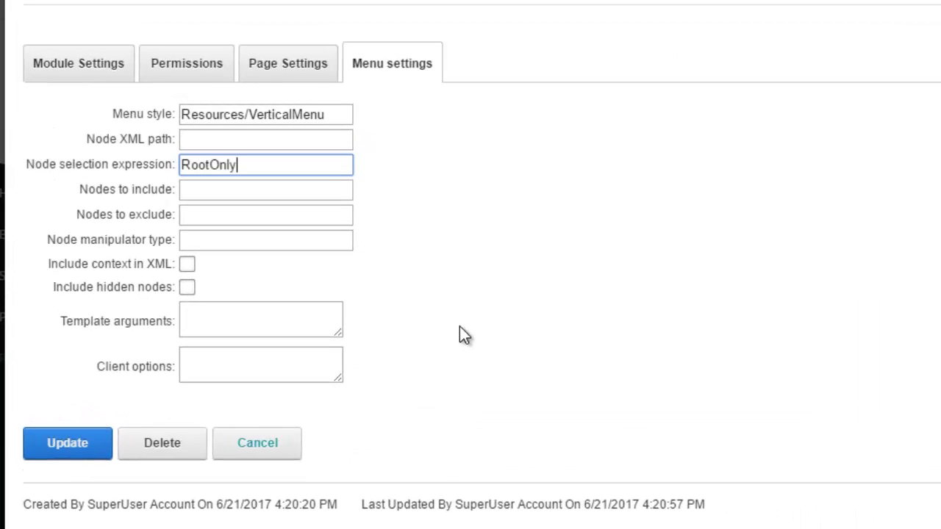
pyautogui.click(36, 443)
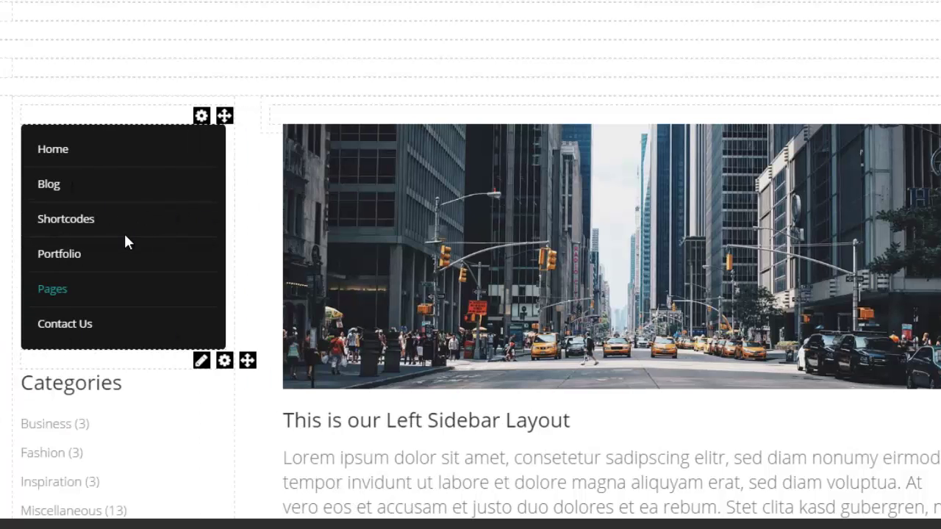
# Change the node selection expression from RootOnly to RootChildren and save
pyautogui.click(201, 115)
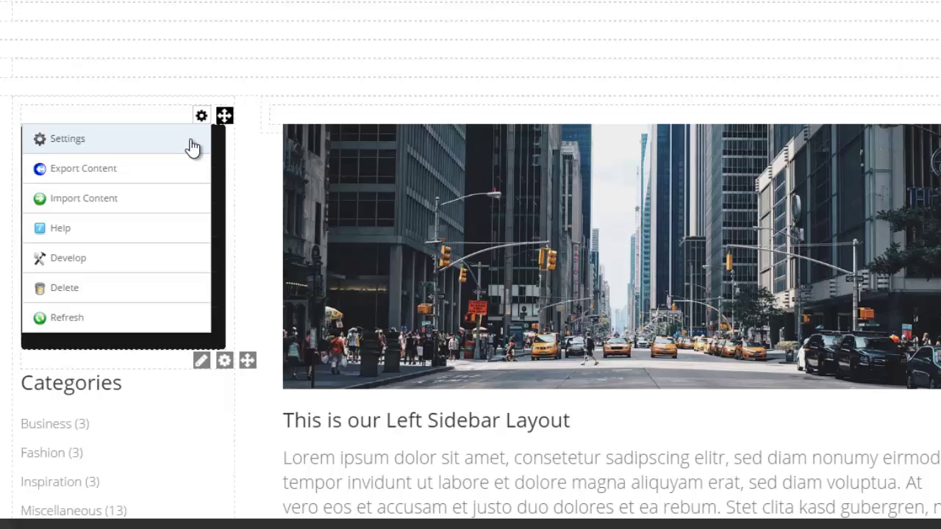
pyautogui.click(191, 143)
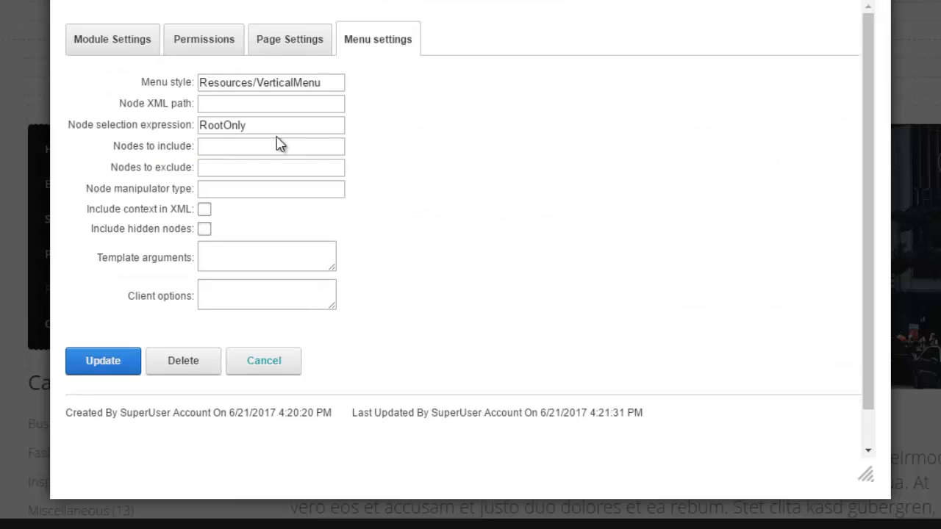
pyautogui.tripleClick(292, 124)
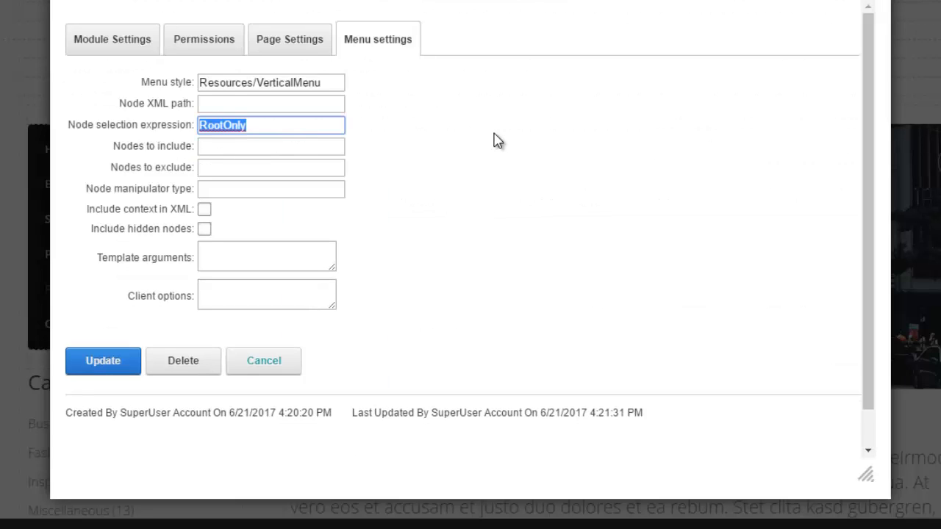
pyautogui.write('Ro')
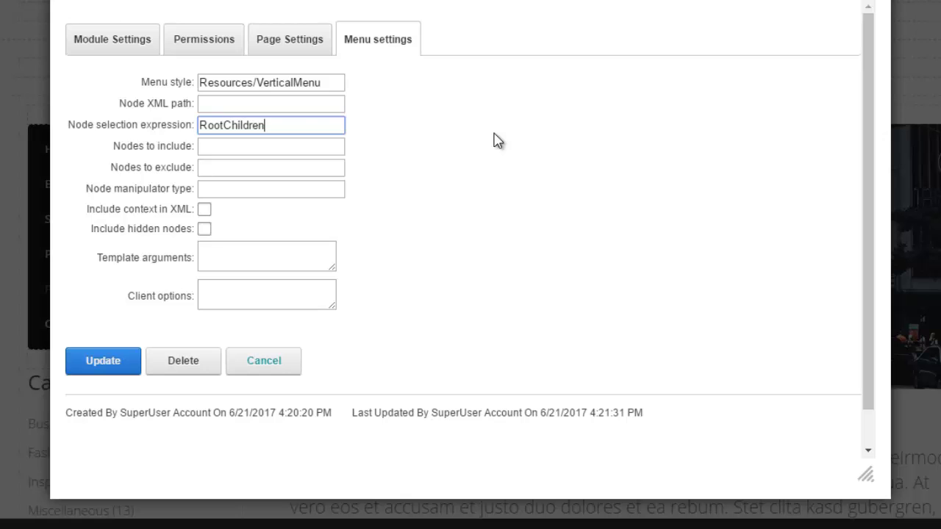
pyautogui.click(101, 361)
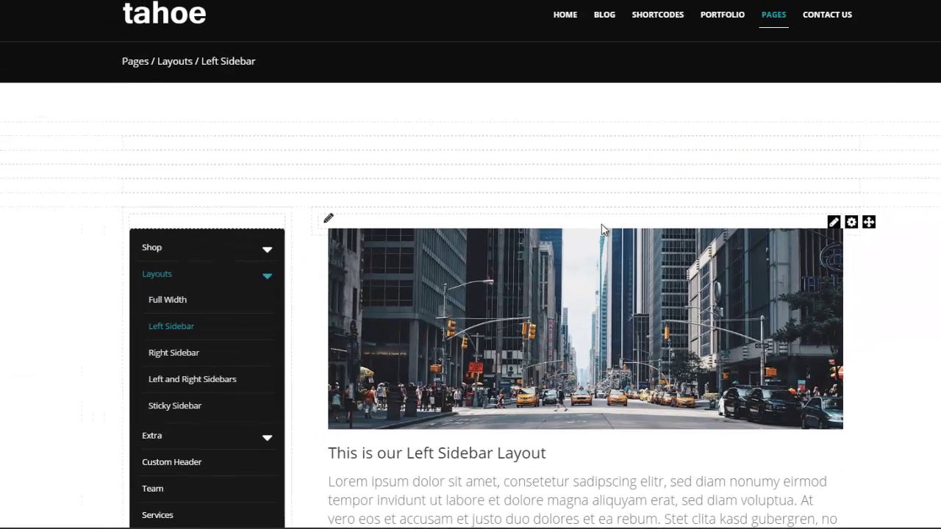
pyautogui.moveTo(773, 15)
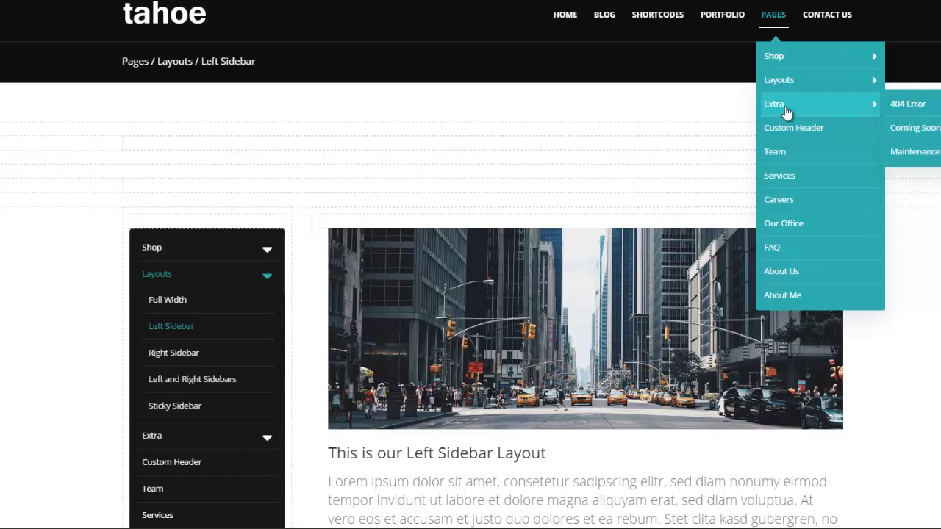
pyautogui.moveTo(782, 295)
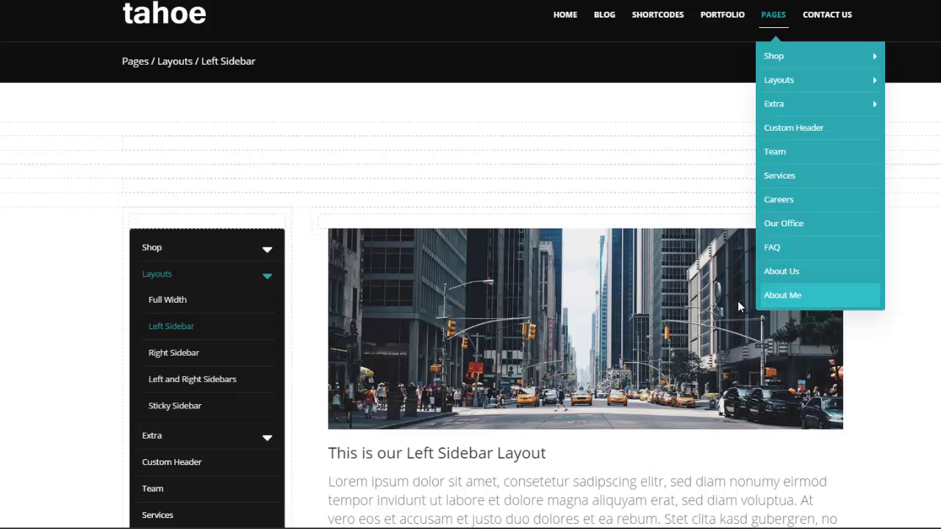
# Reopen the DDR Menu settings and select the RootChildren node selection expression
pyautogui.scroll(-1, 165, 213)
pyautogui.scroll(-3, 169, 382)
pyautogui.scroll(4, 292, 281)
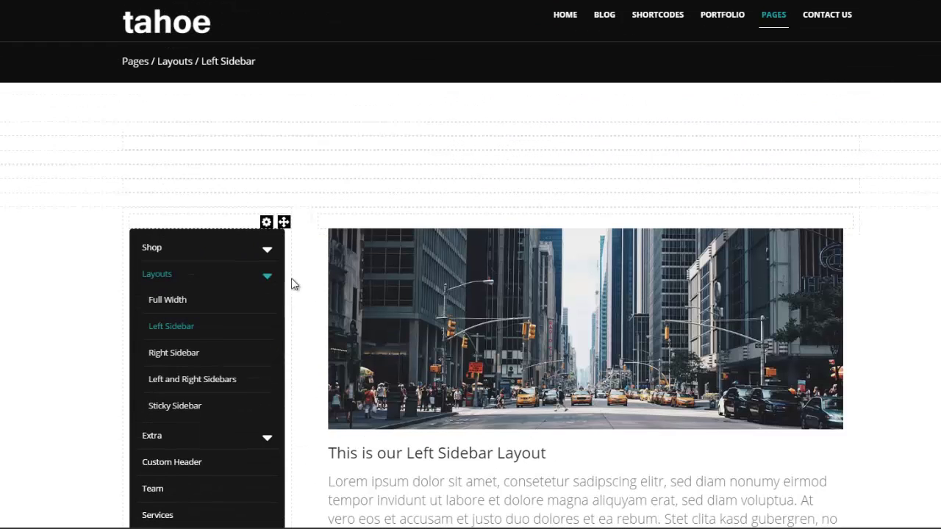
pyautogui.click(268, 223)
pyautogui.click(254, 243)
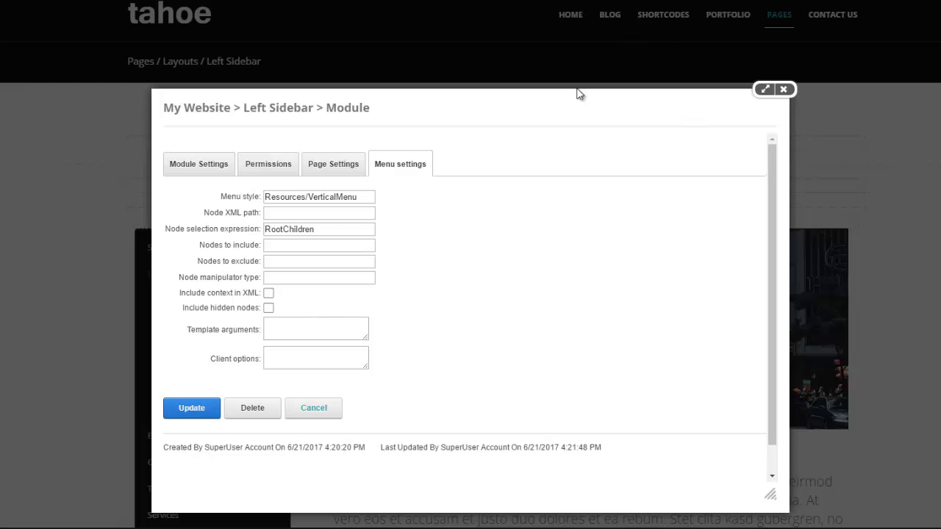
pyautogui.doubleClick(302, 230)
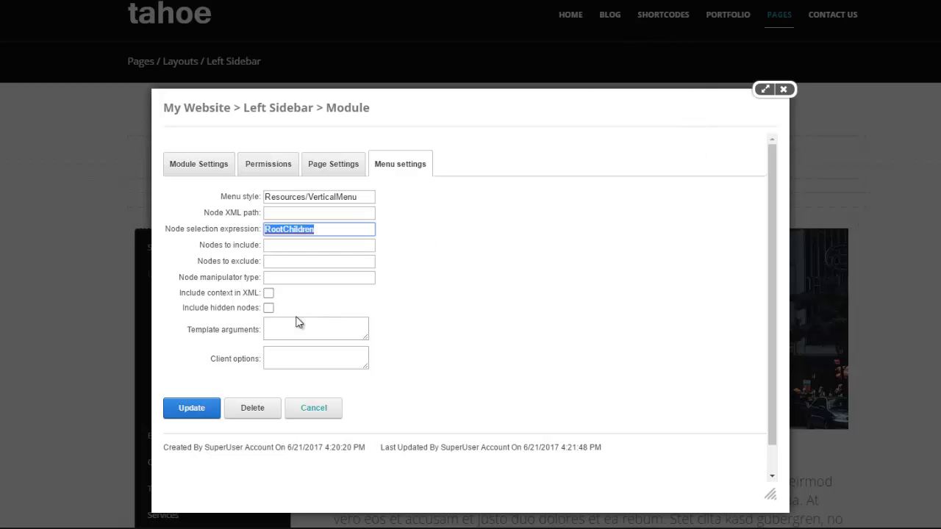